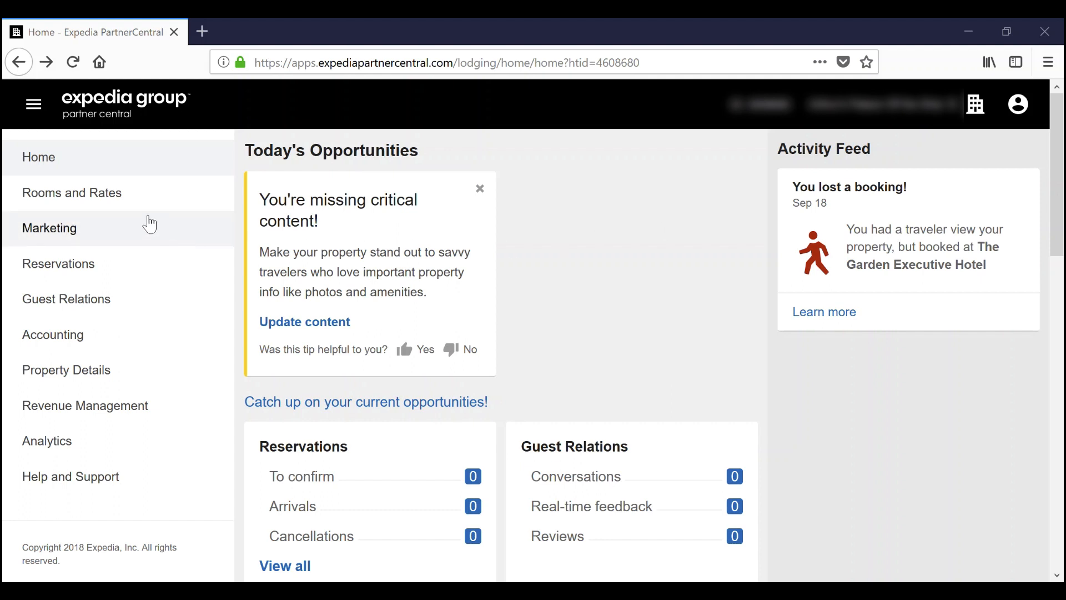
- Go to Marketing > Promotions and start creating a new promotion
click(149, 224)
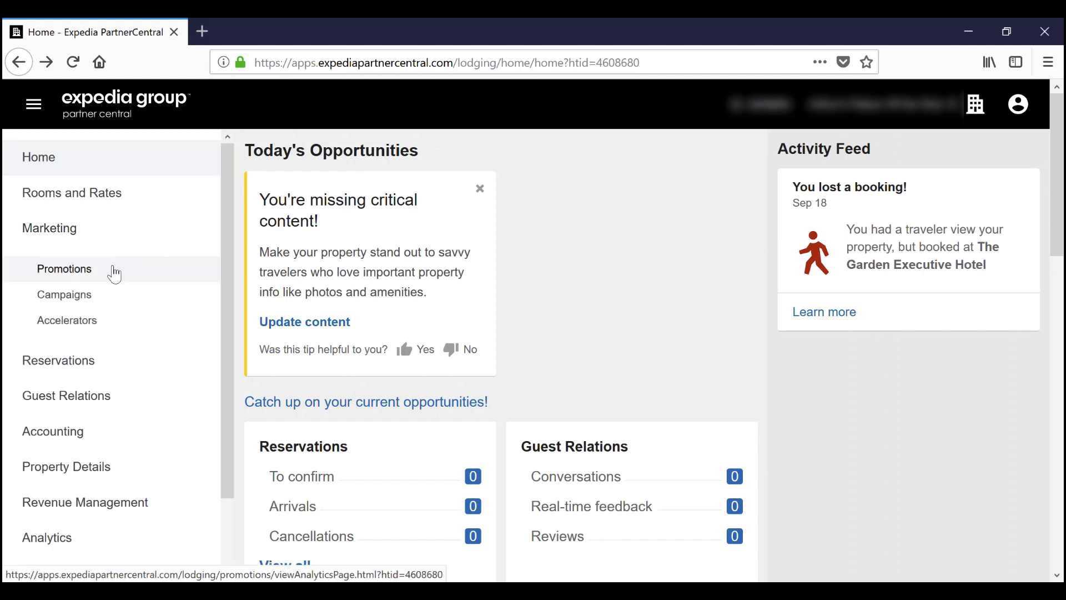
click(114, 271)
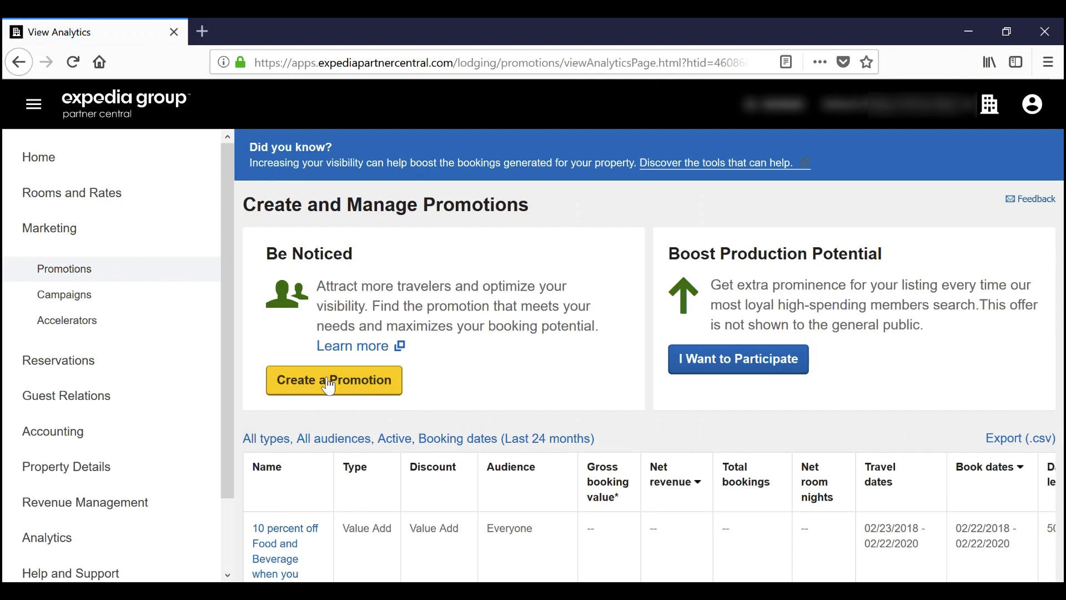
click(329, 384)
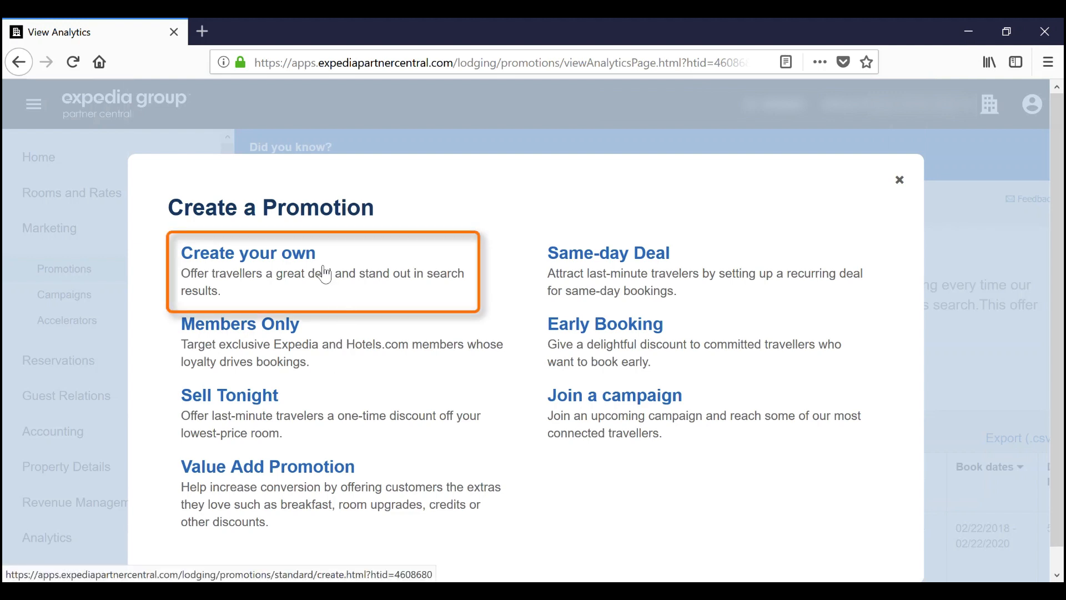
- Build a custom promotion whose audience is limited to mobile device users, and save it
click(306, 261)
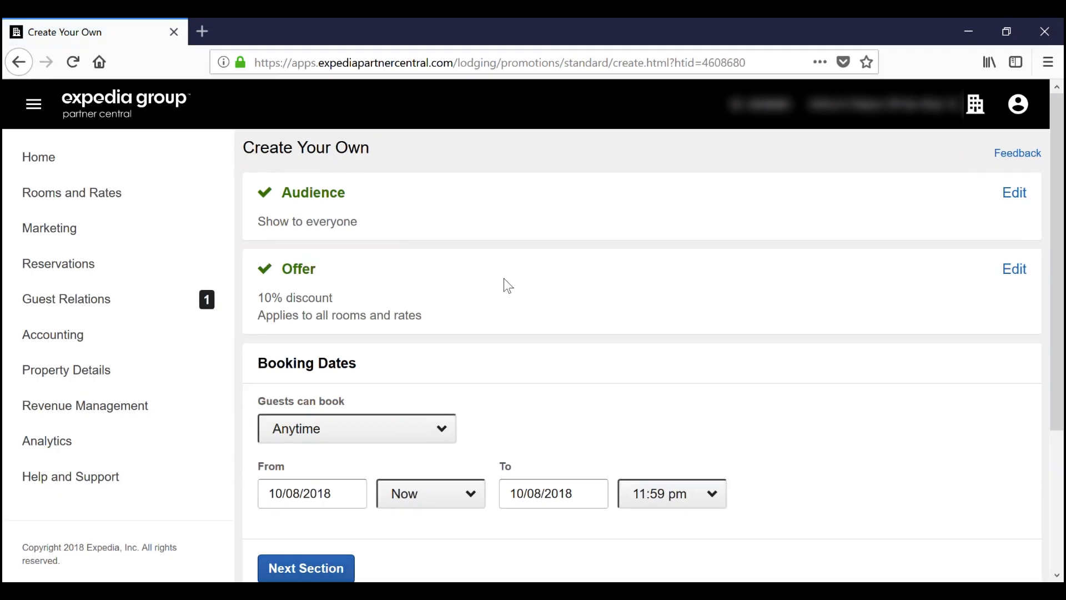
click(1012, 195)
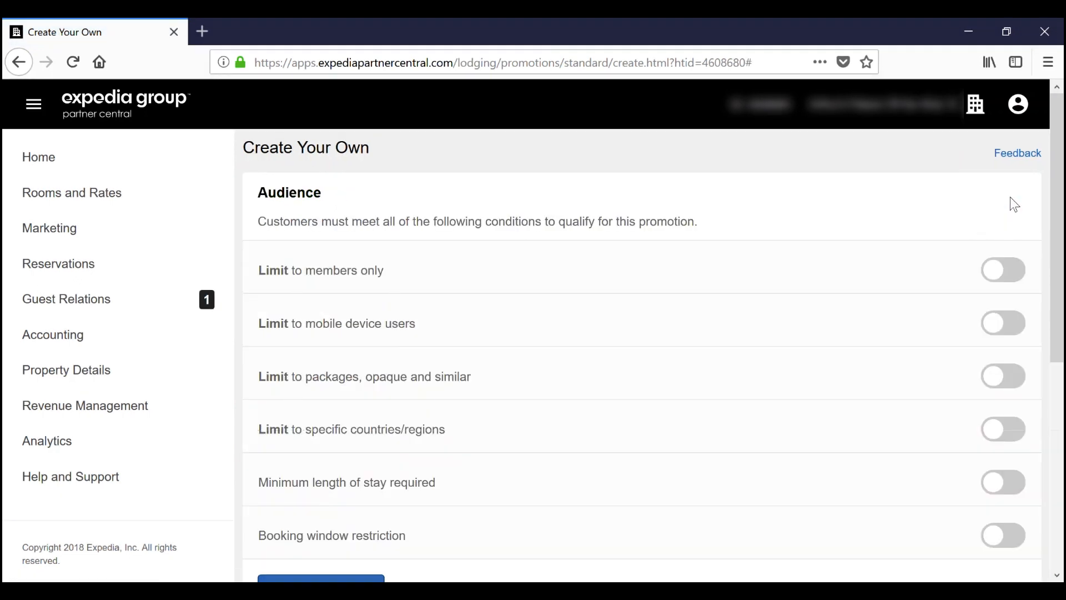
click(997, 313)
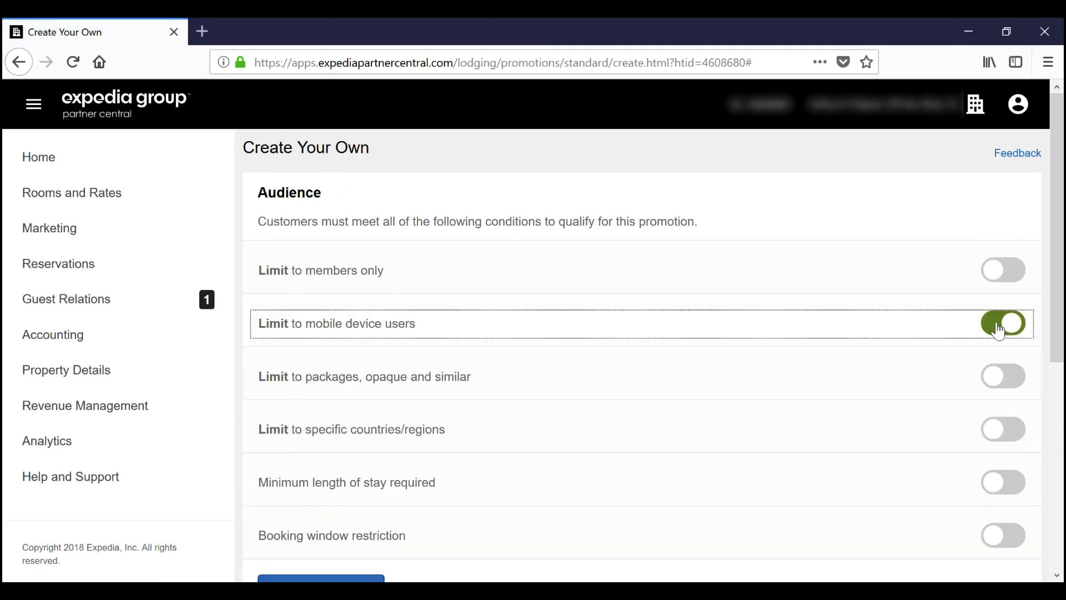
scroll(803, 364, down, 3)
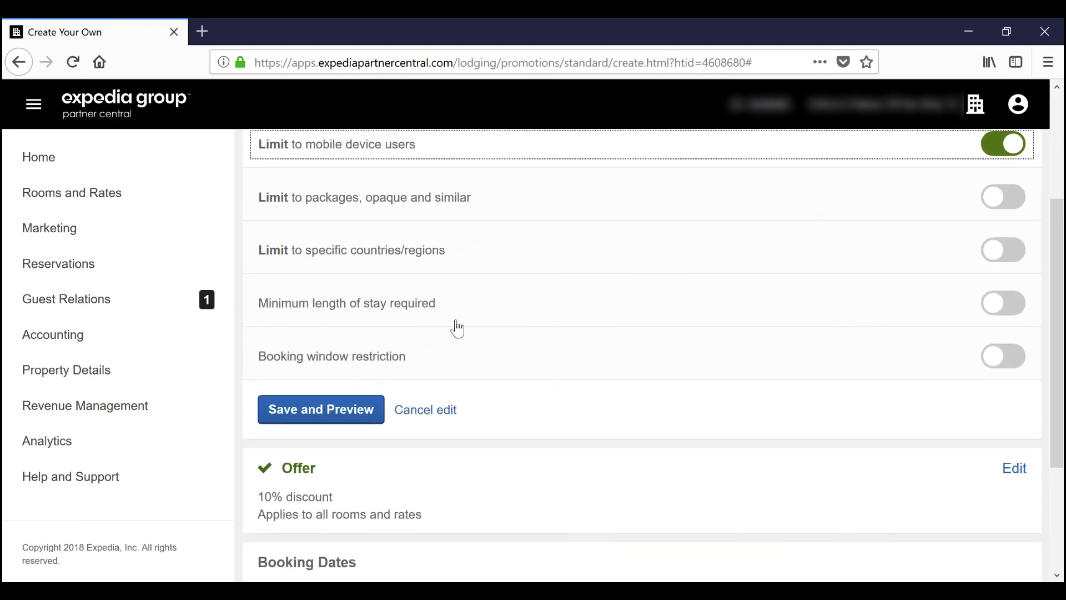
click(350, 409)
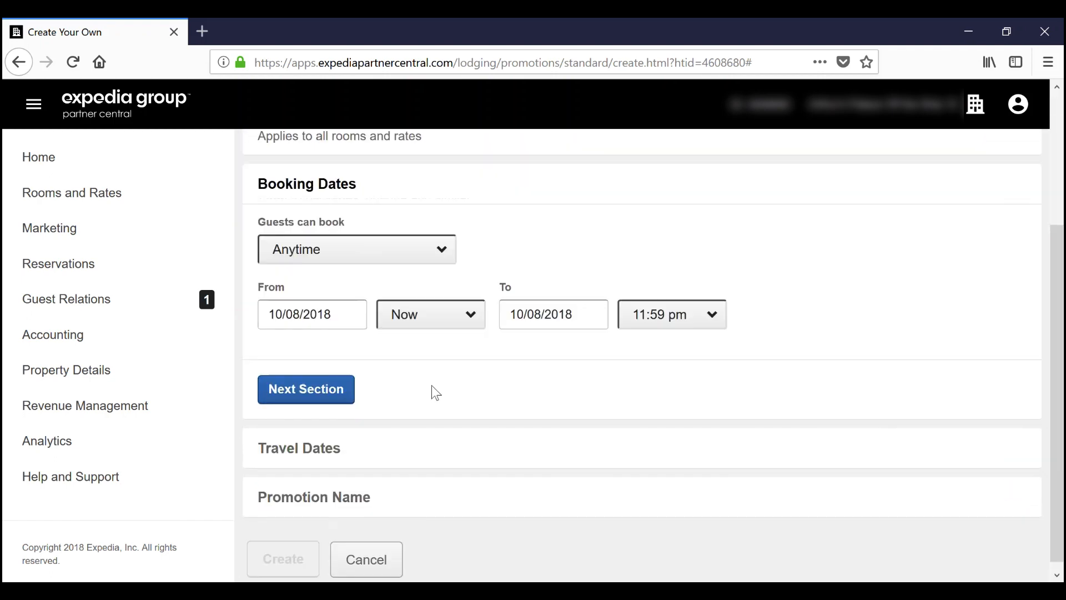
scroll(795, 291, up, 4)
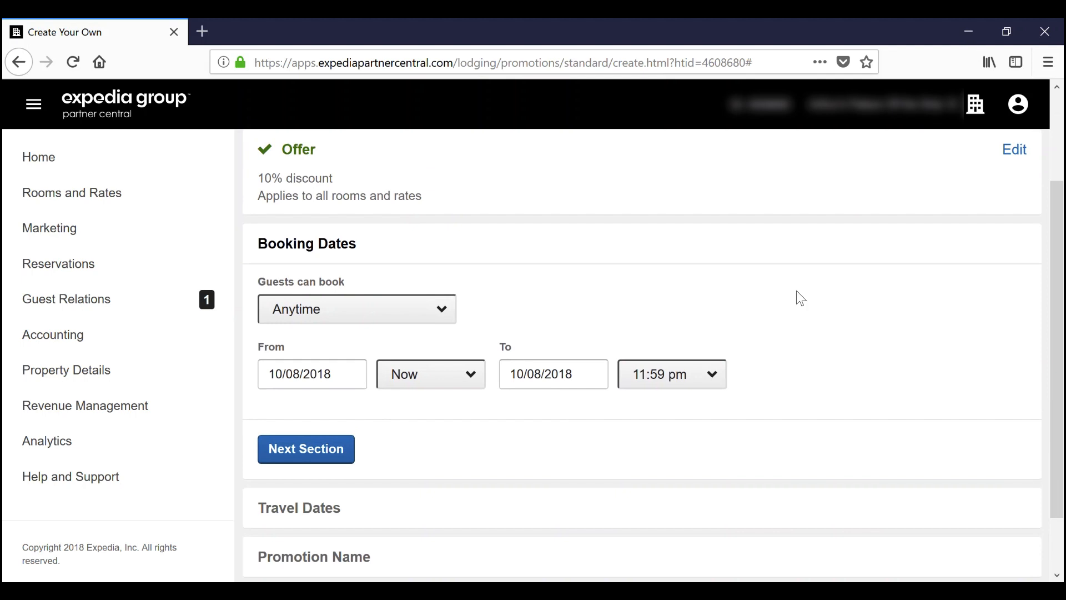
- Change the offer discount to 15%, keeping it applied to all rooms and rates
click(1016, 273)
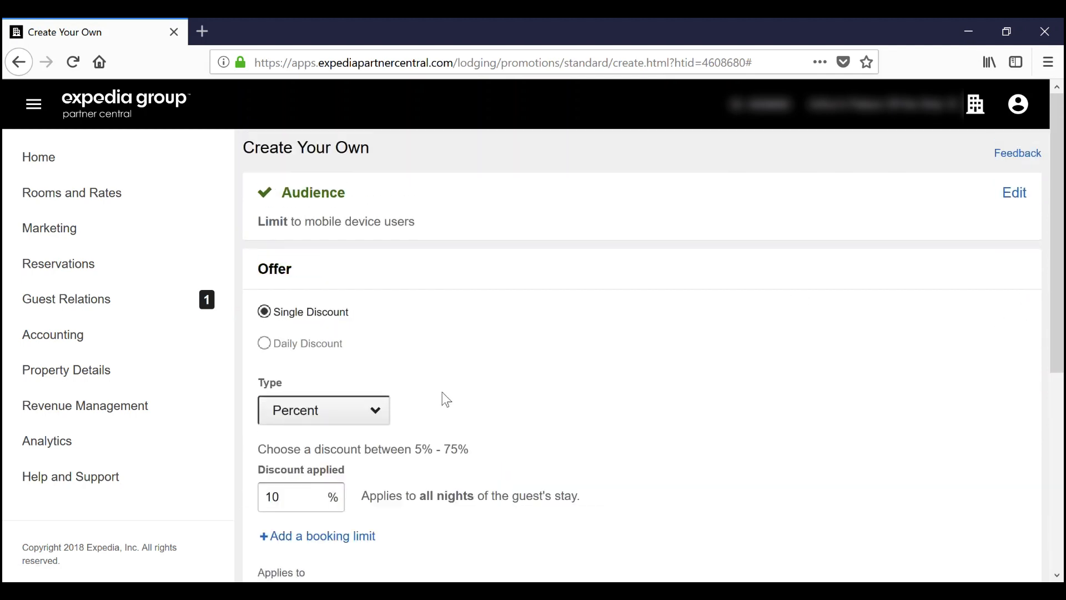
click(289, 498)
key(BackSpace)
text(5)
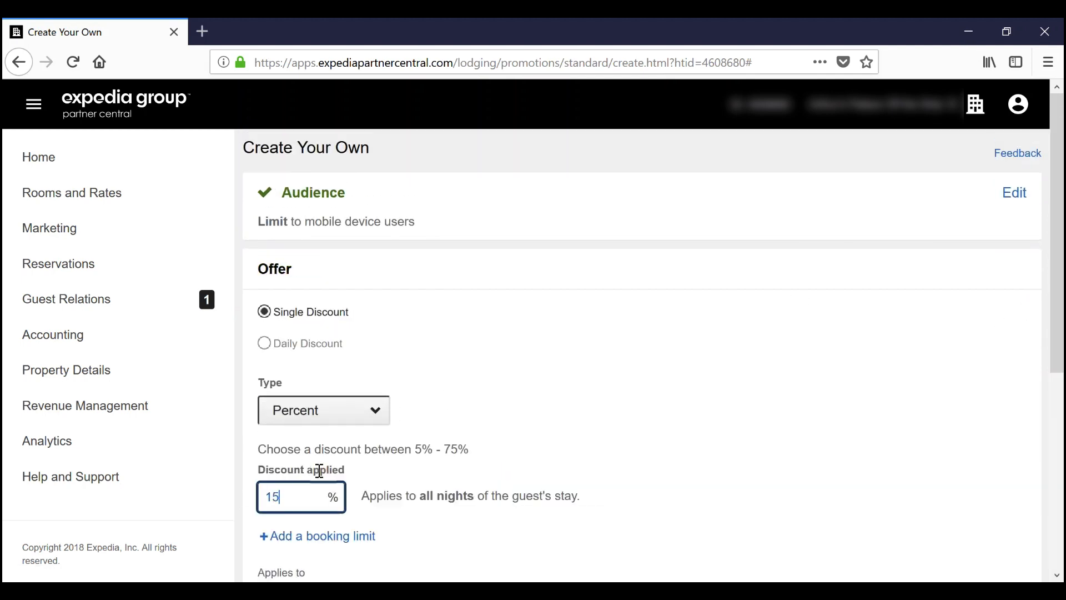
scroll(560, 405, down, 3)
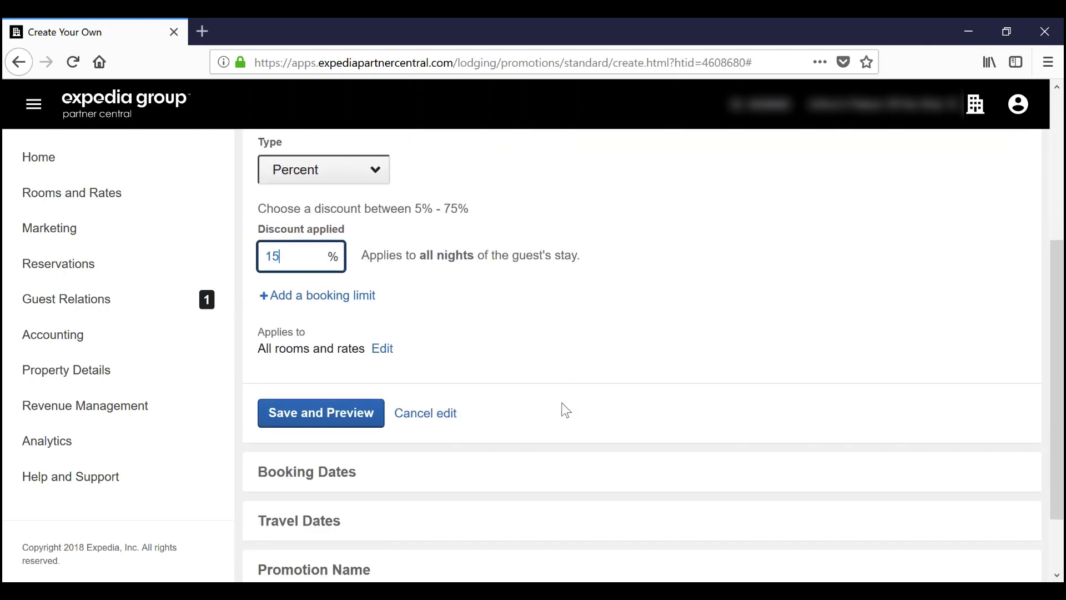
click(382, 321)
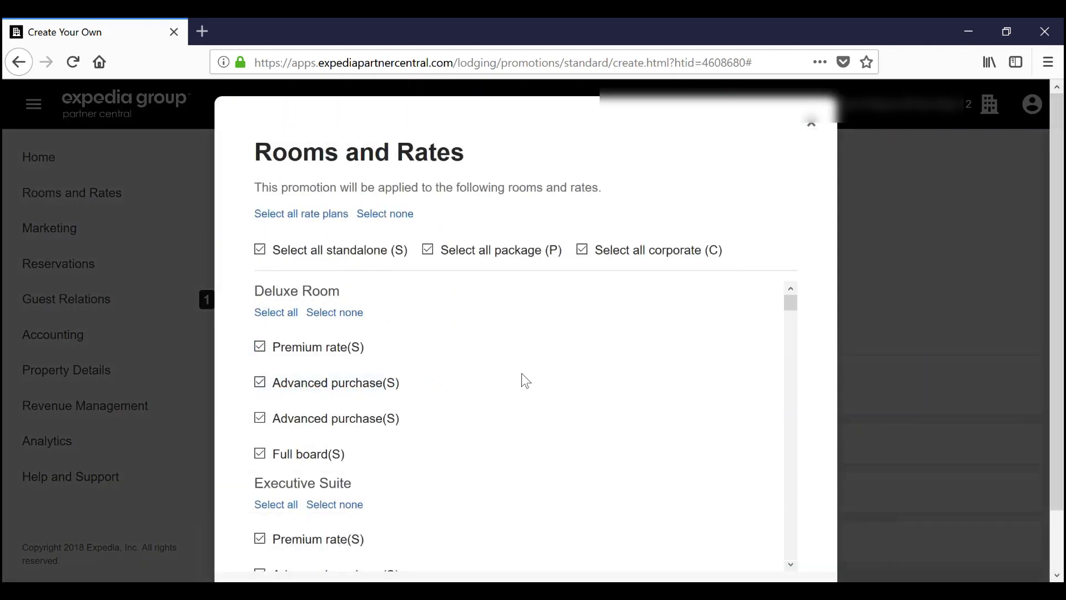
scroll(522, 374, down, 2)
scroll(521, 374, down, 2)
scroll(521, 374, down, 2)
scroll(522, 375, down, 2)
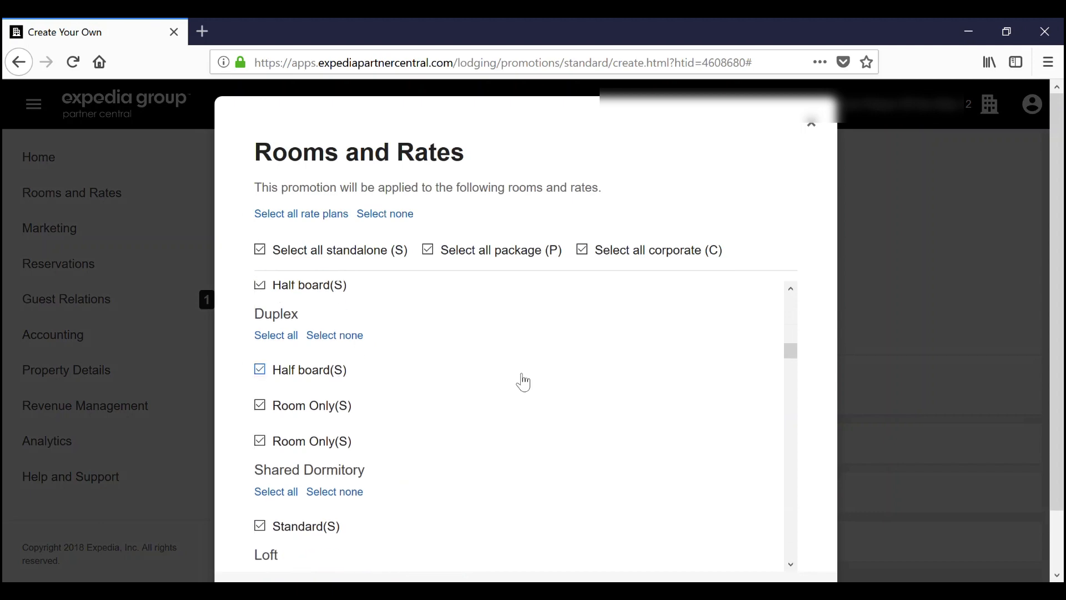
scroll(522, 381, down, 2)
scroll(522, 380, down, 2)
scroll(902, 383, down, 2)
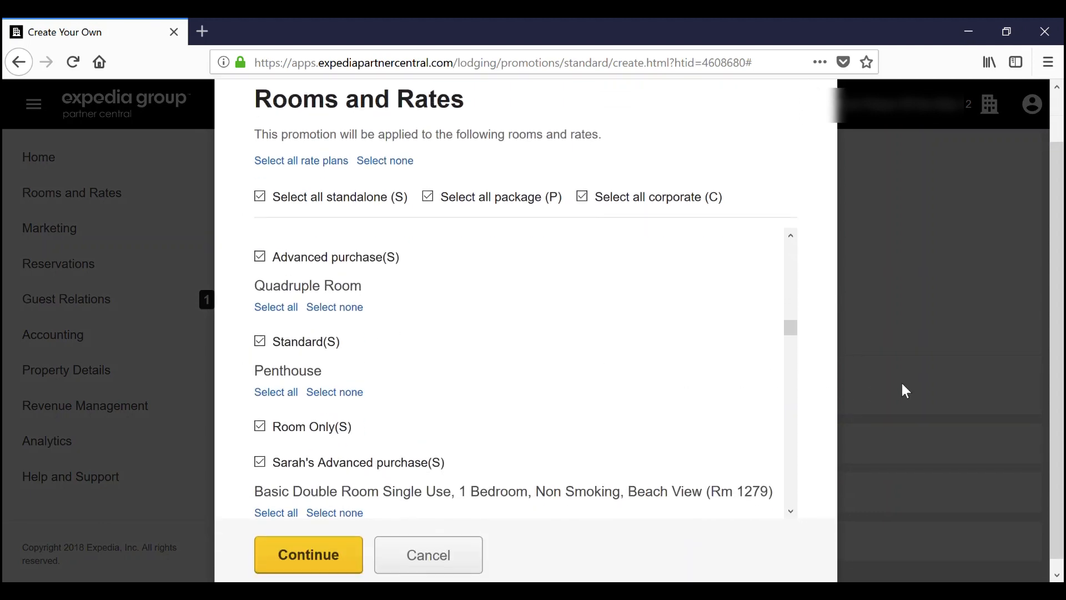
click(342, 543)
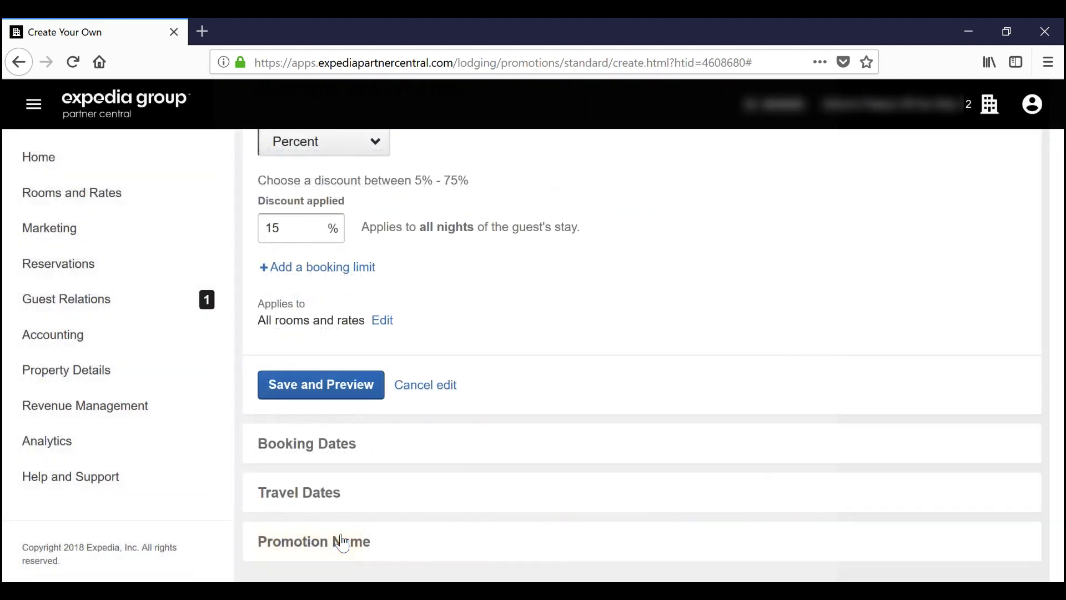
- Save the 15% offer and set booking dates from 10/08/2018 to 12/02/2018
click(374, 392)
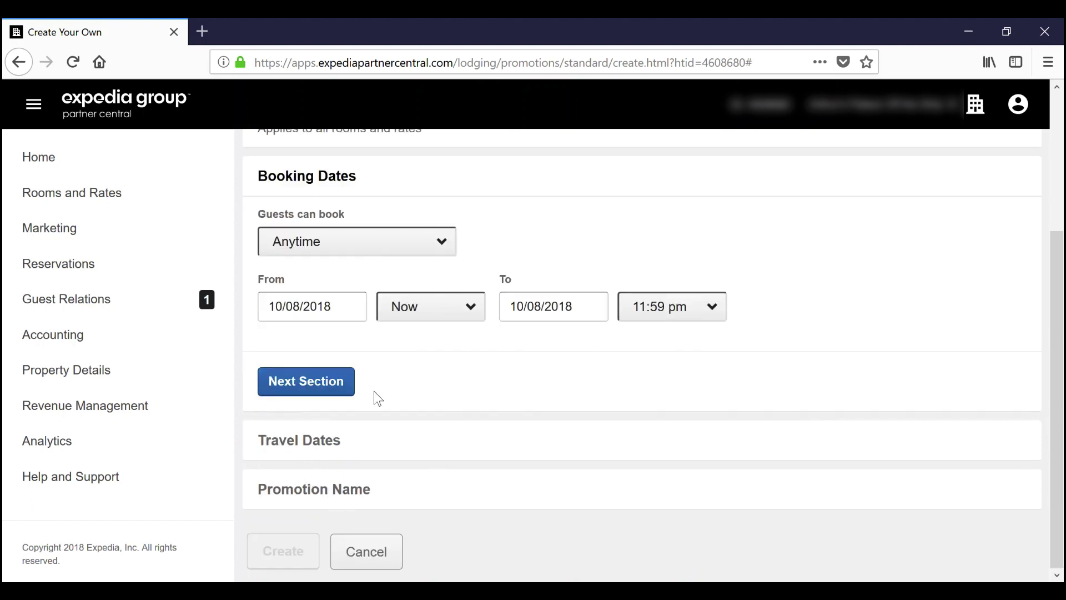
click(336, 310)
click(305, 435)
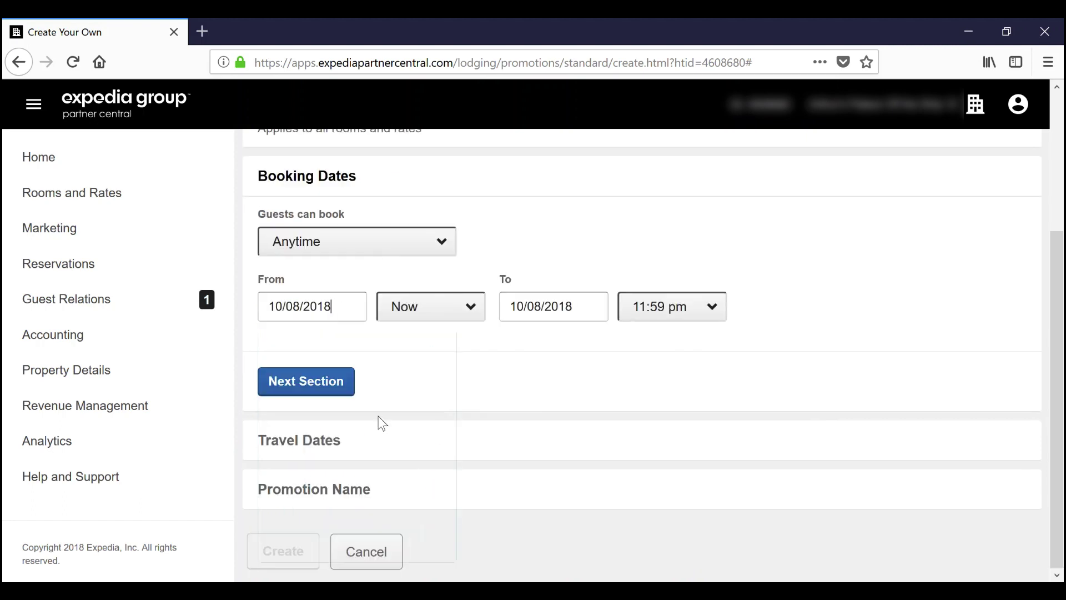
click(548, 313)
click(674, 356)
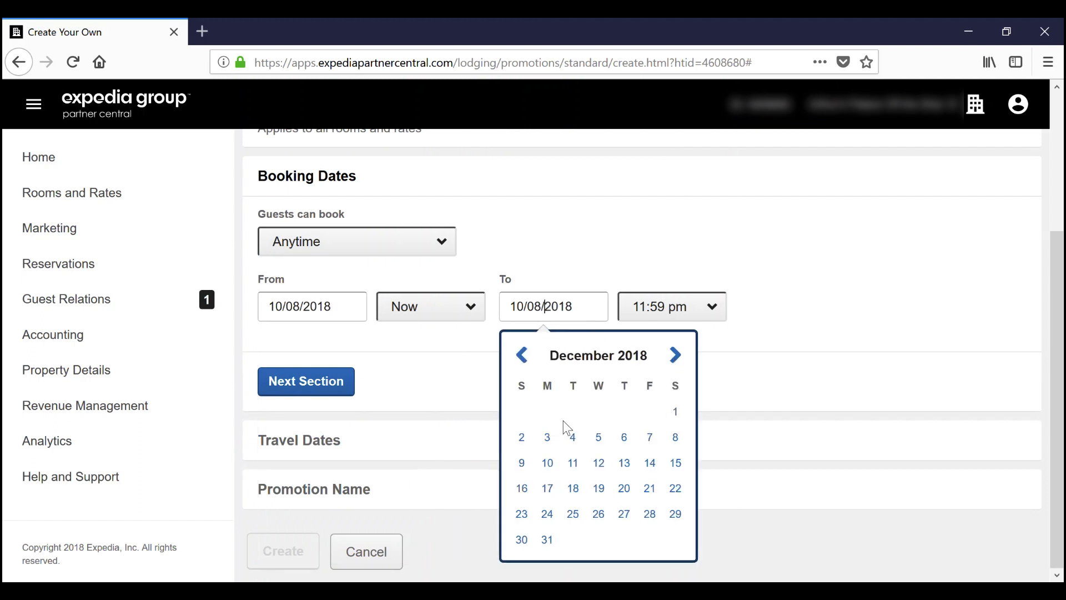
click(522, 437)
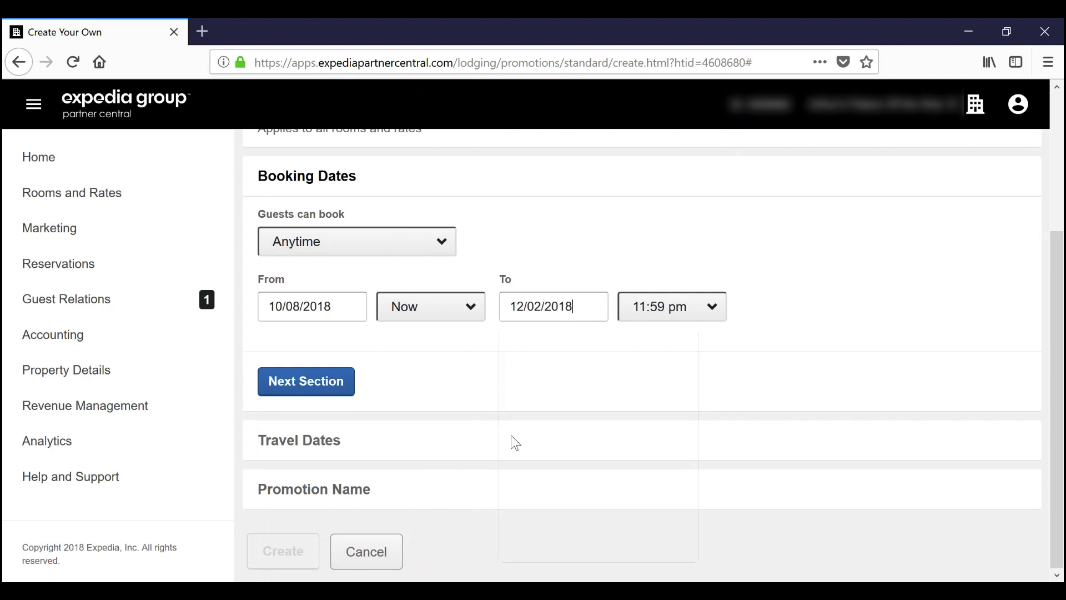
- Confirm the booking dates and mark travel dates from Oct 8 through Dec 2, 2018
click(341, 390)
mouse_move(344, 408)
mouse_down()
mouse_move(584, 434)
mouse_move(791, 414)
mouse_up()
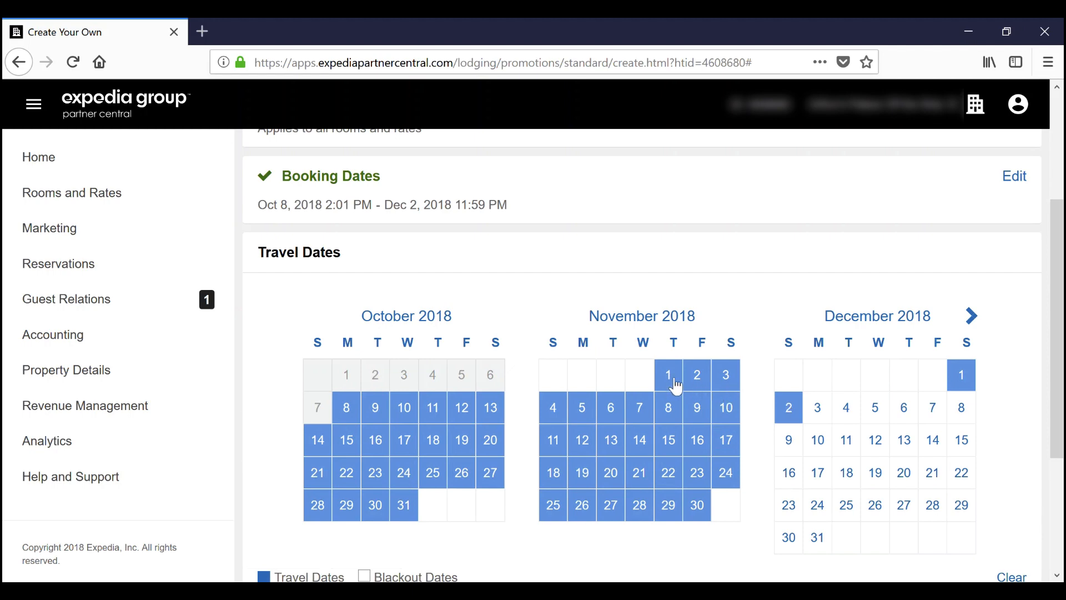
scroll(674, 380, down, 4)
- Name the promotion 'Mobile discount' and create it
click(334, 456)
text(Mo)
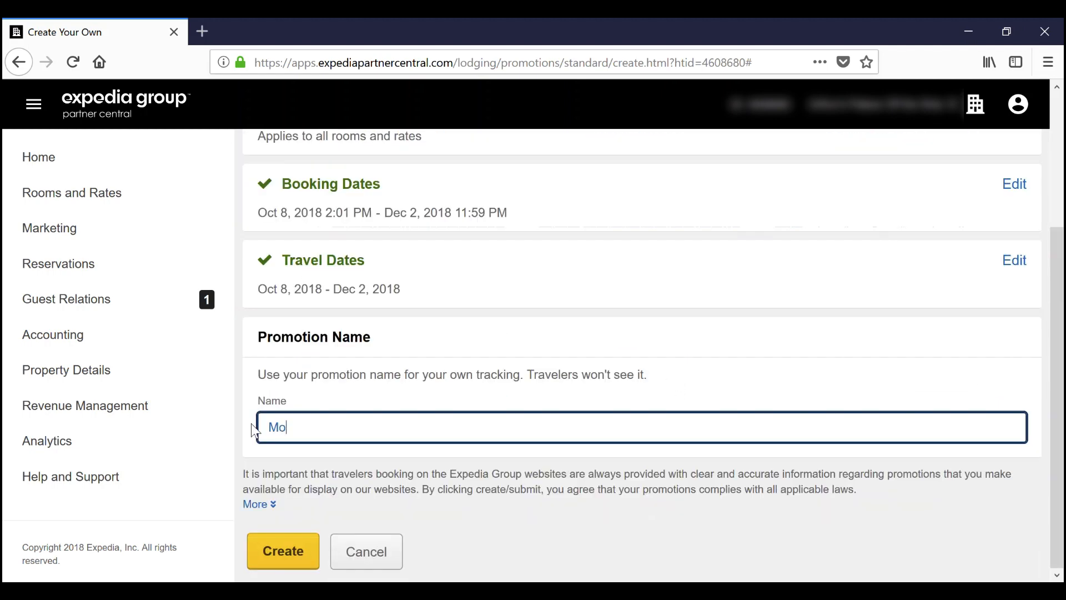
text(bile )
text(discount)
click(280, 549)
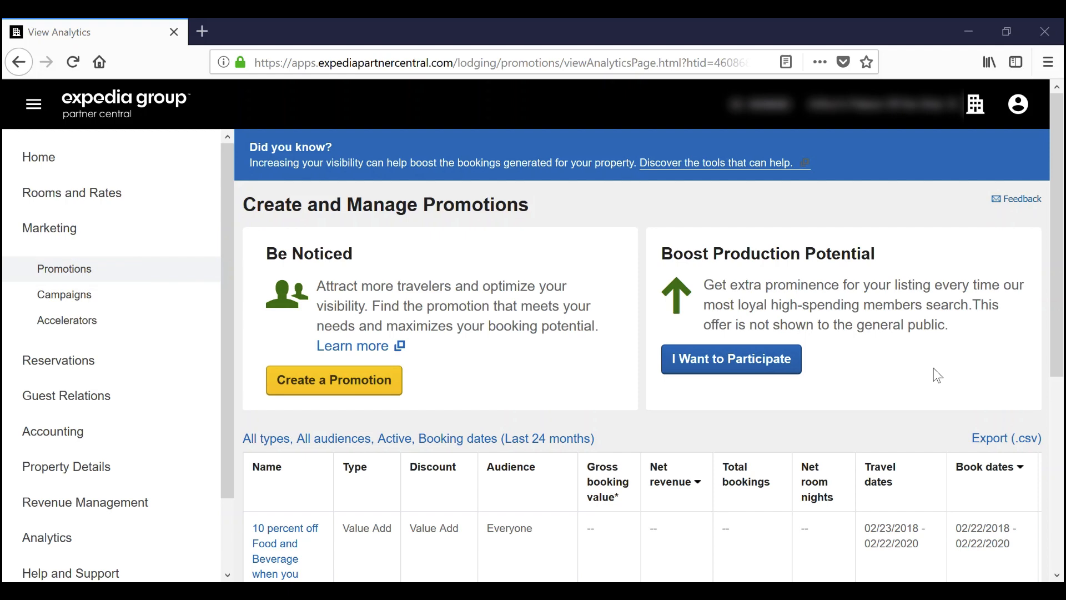
scroll(934, 375, down, 5)
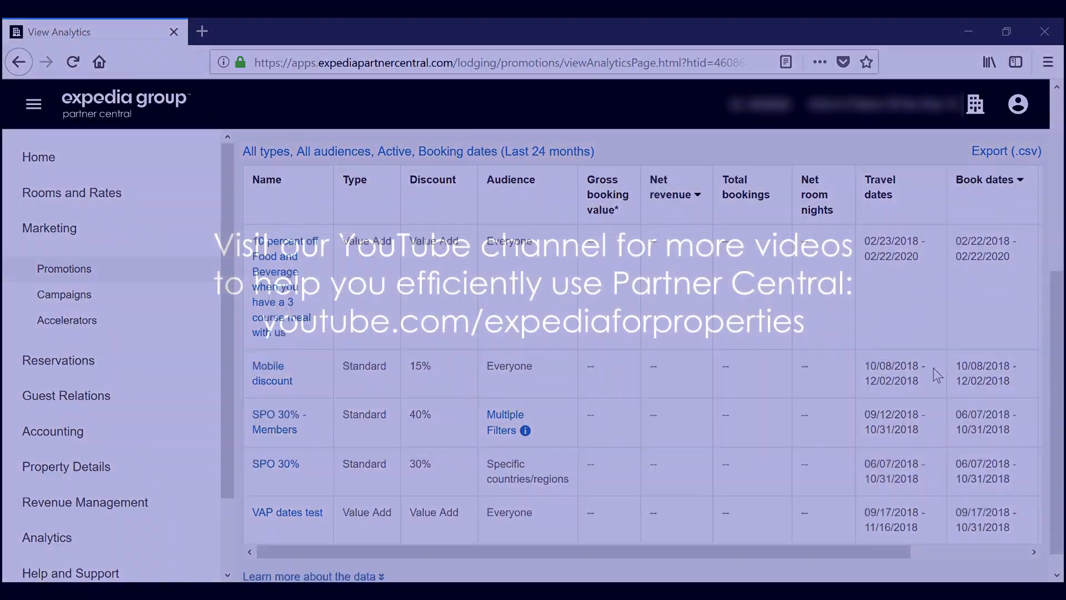